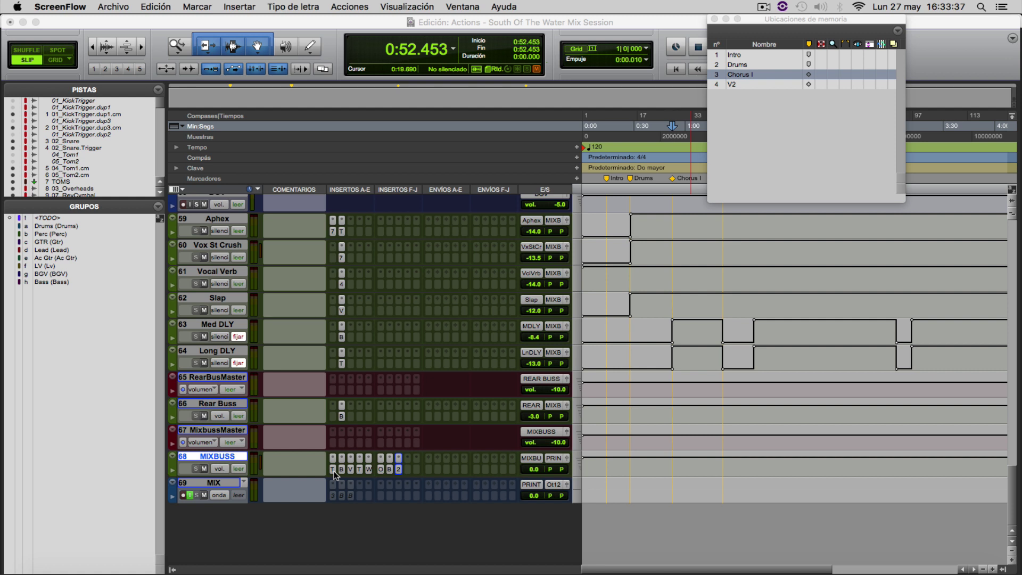
Open the TANZL compressor on the MIXBUSS track, close the memory locations window and load the compressor's factory preset.
click(334, 469)
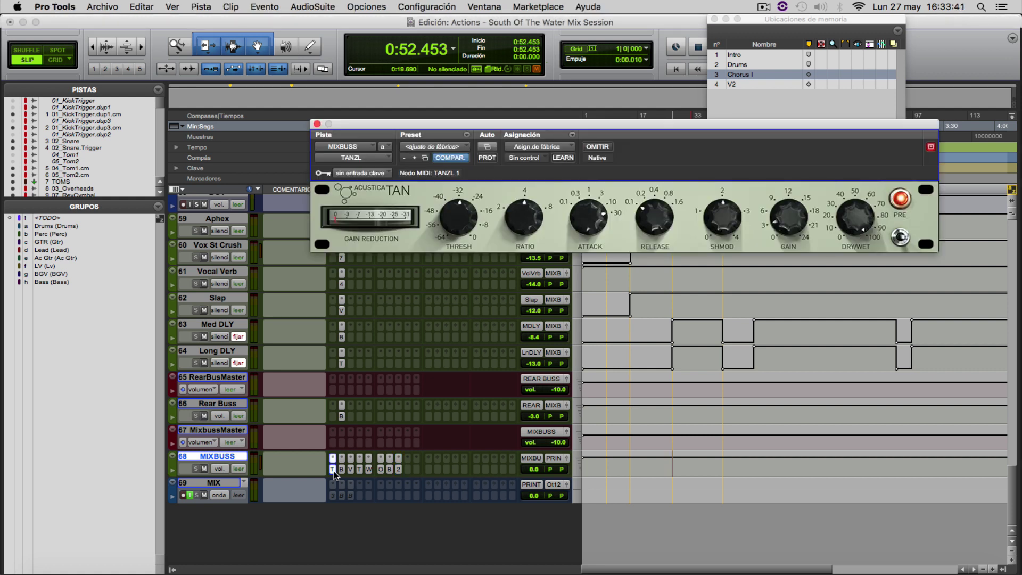
click(714, 19)
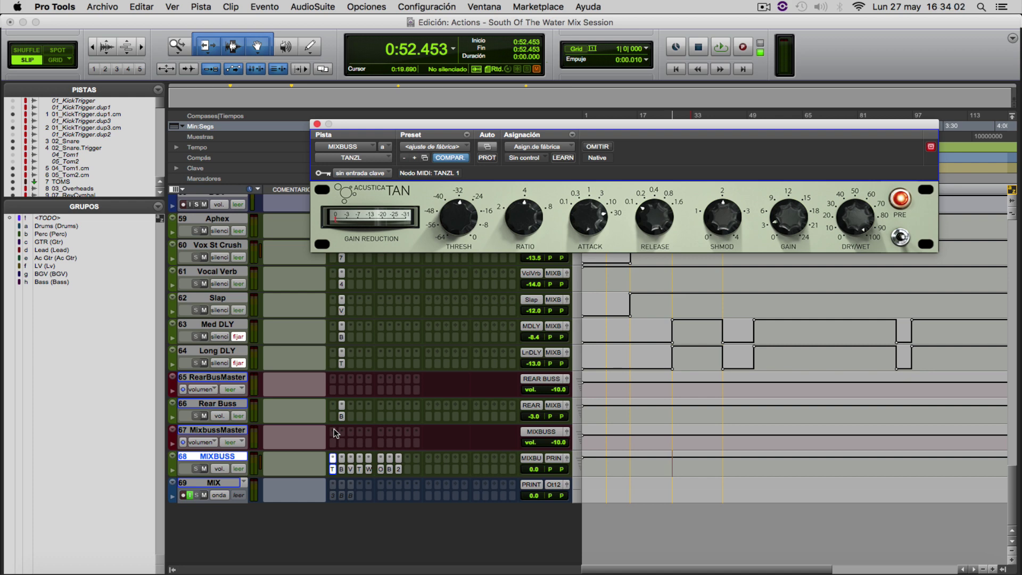
click(423, 146)
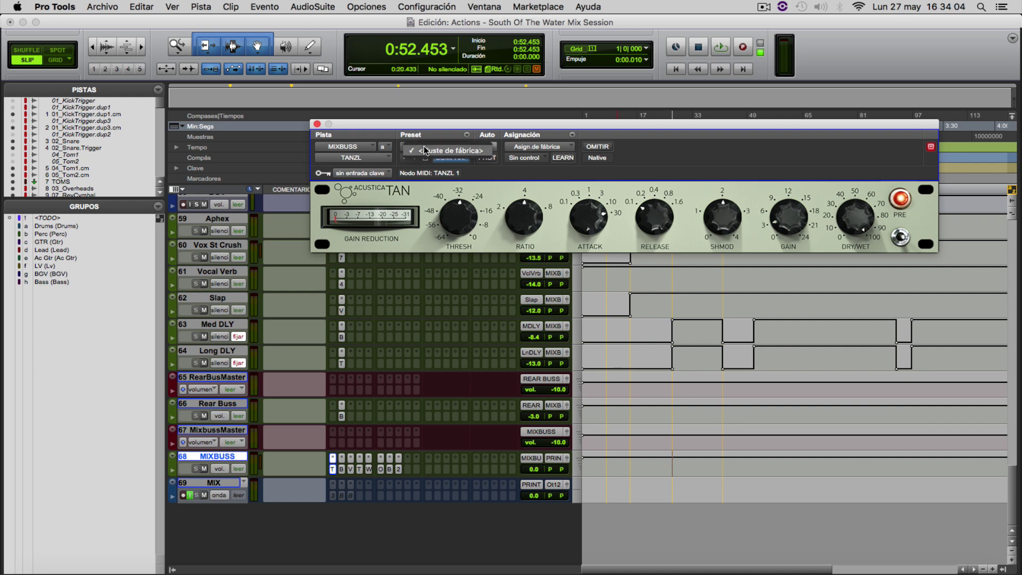
click(429, 151)
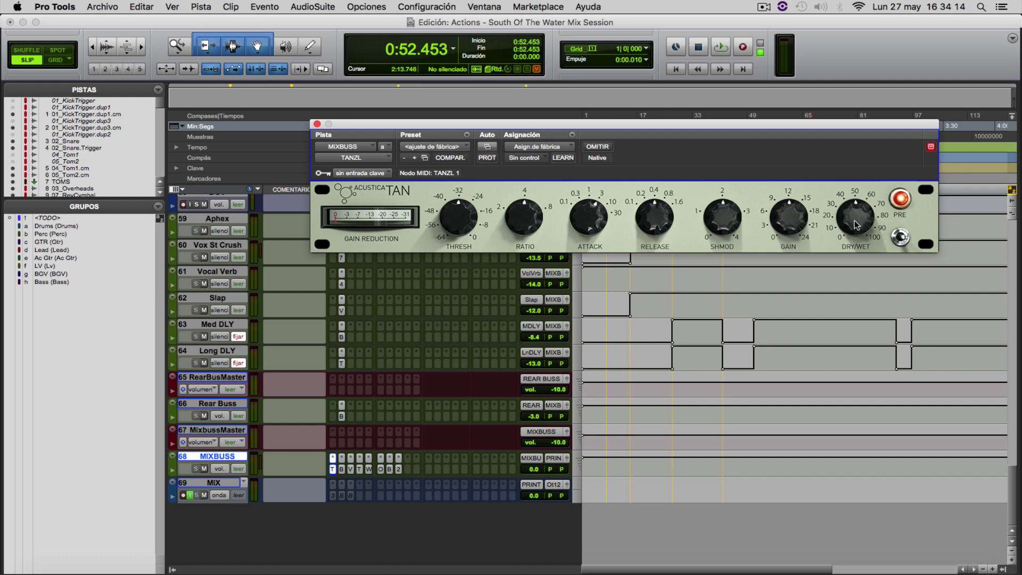
Raise TANZL's dry/wet mix close to 100 and lower its make-up gain to near 0.
drag(855, 219, 846, 120)
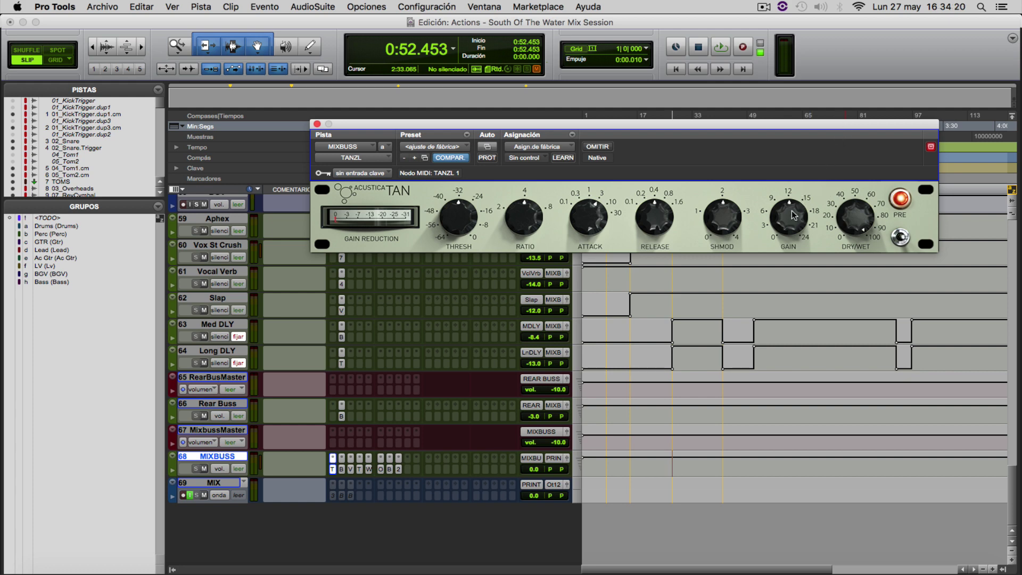
drag(786, 220, 784, 298)
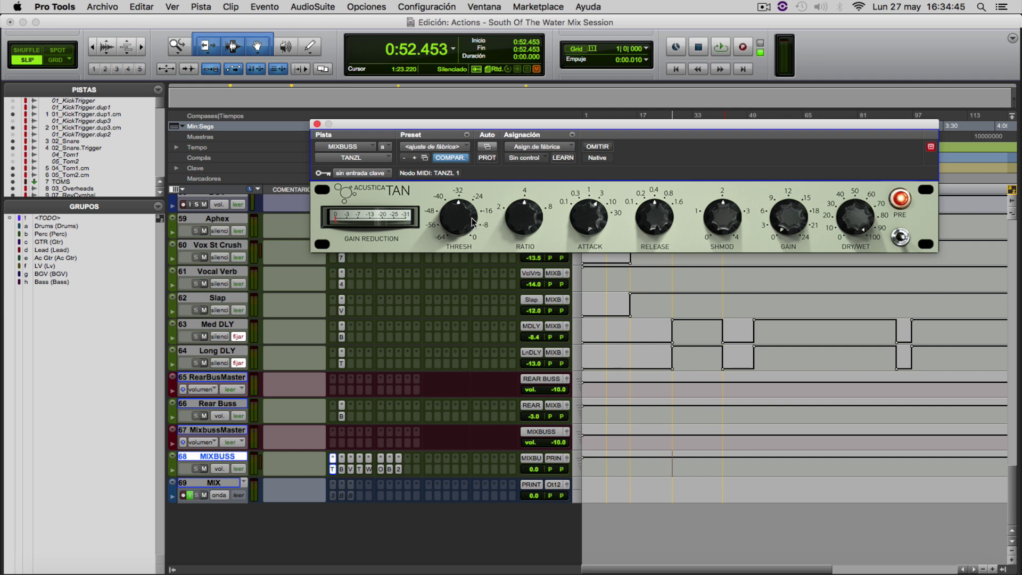
Bypass TANZL, raise its threshold to near 0 and move the plug-in window slightly lower.
click(597, 146)
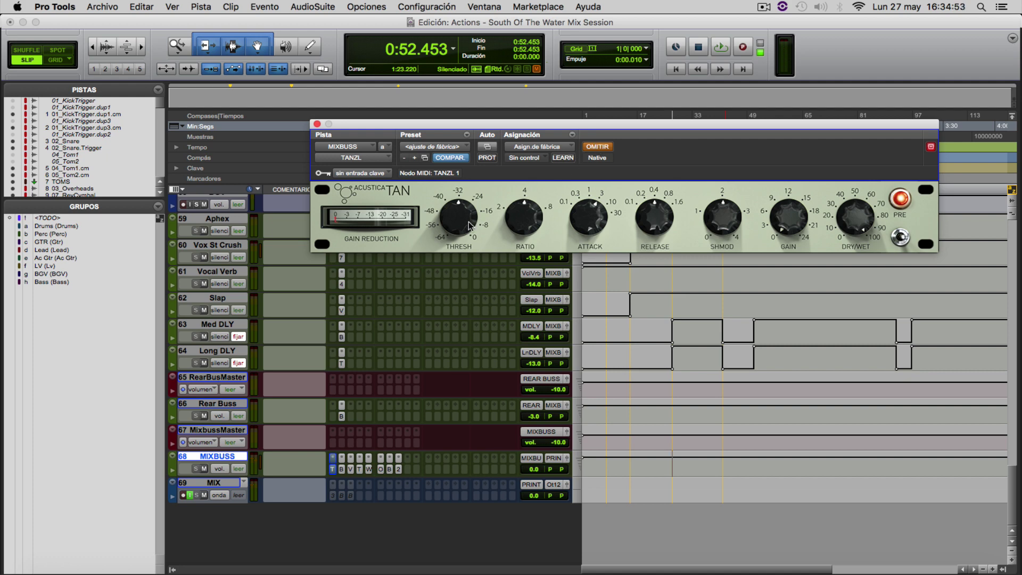
drag(461, 227, 443, 122)
drag(644, 137, 646, 155)
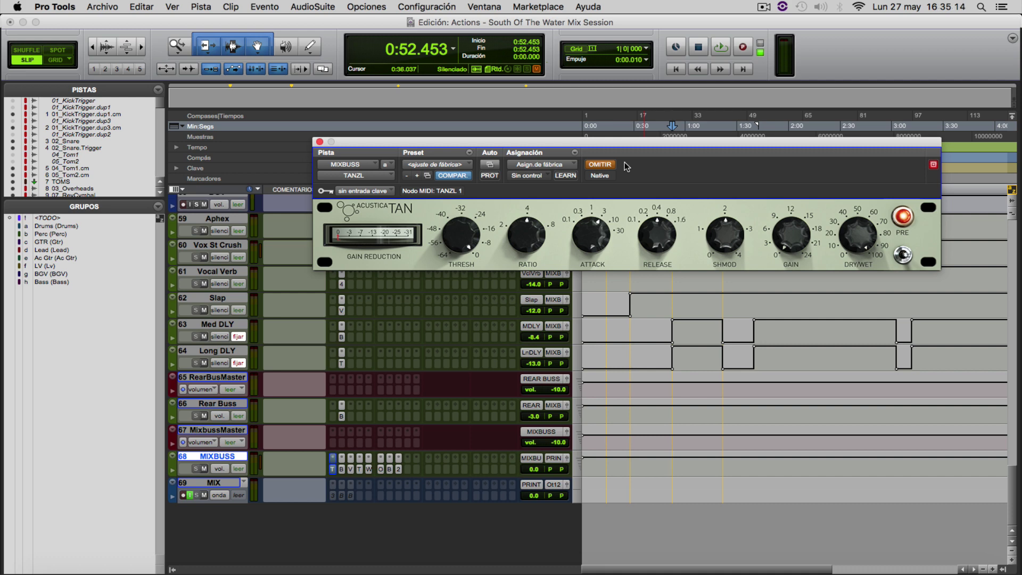
Play the mix while toggling TANZL's bypass to hear its preamp colour, then stop and leave the plug-in active.
key(space)
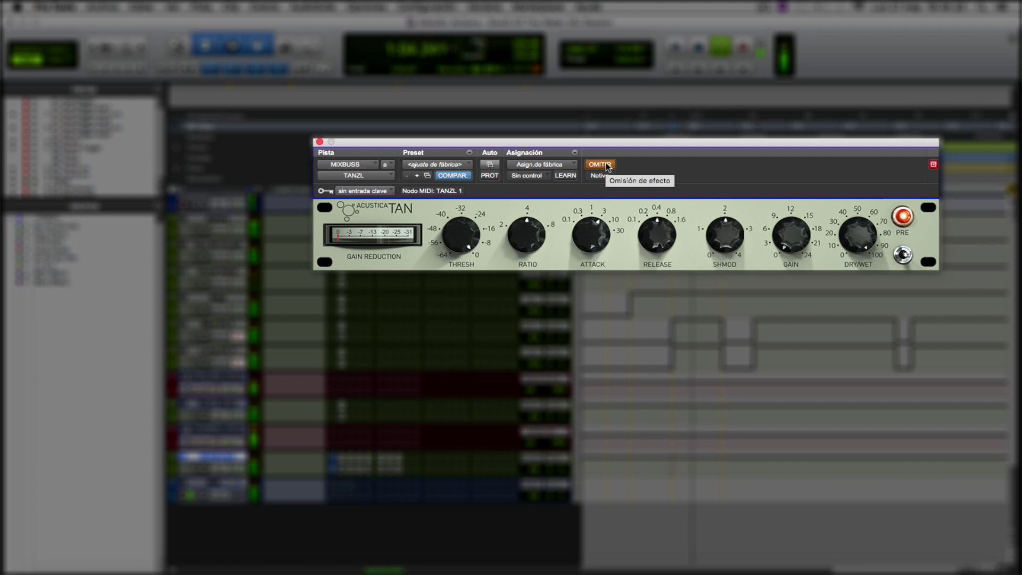
click(600, 165)
click(606, 164)
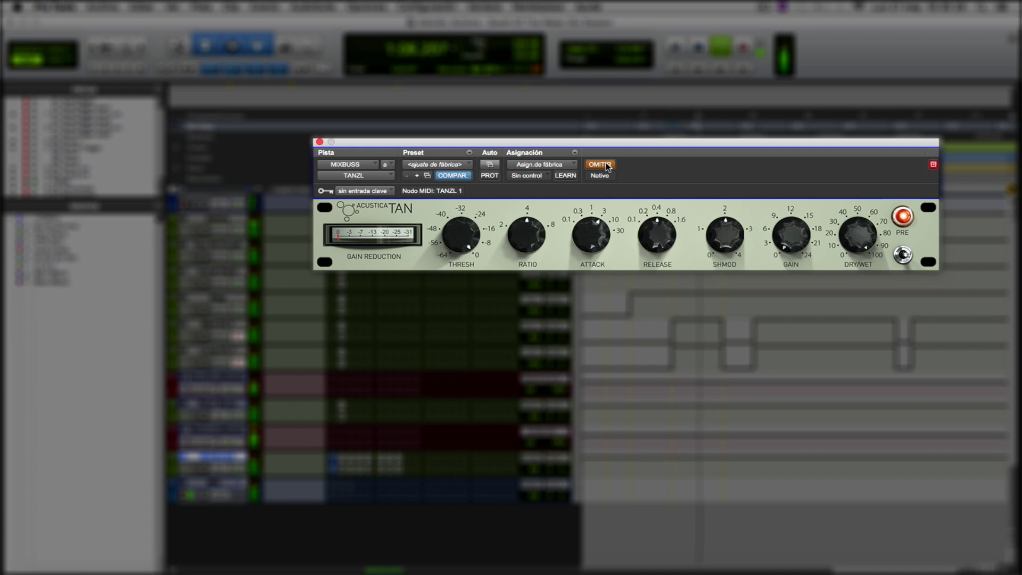
key(space)
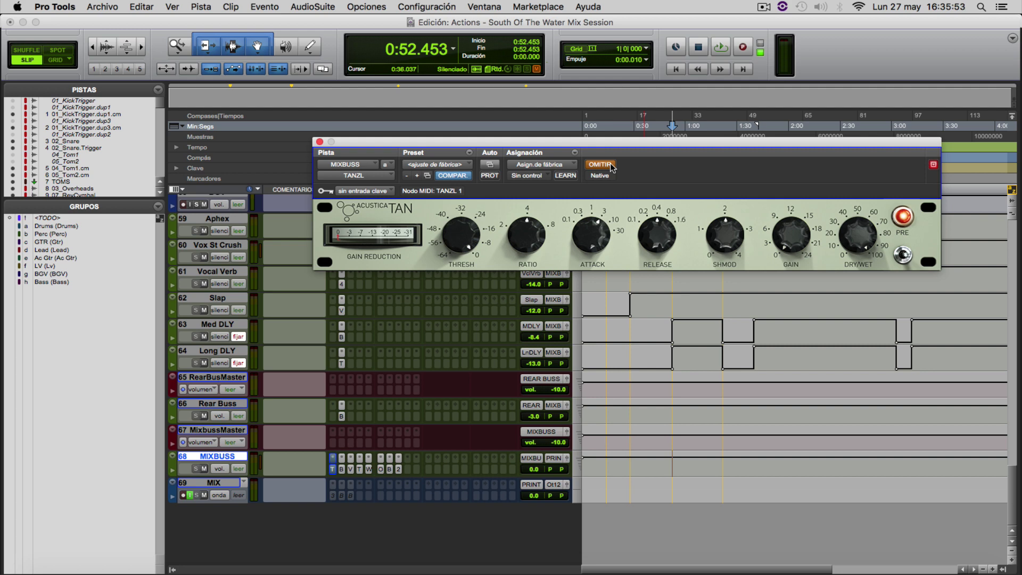
click(600, 165)
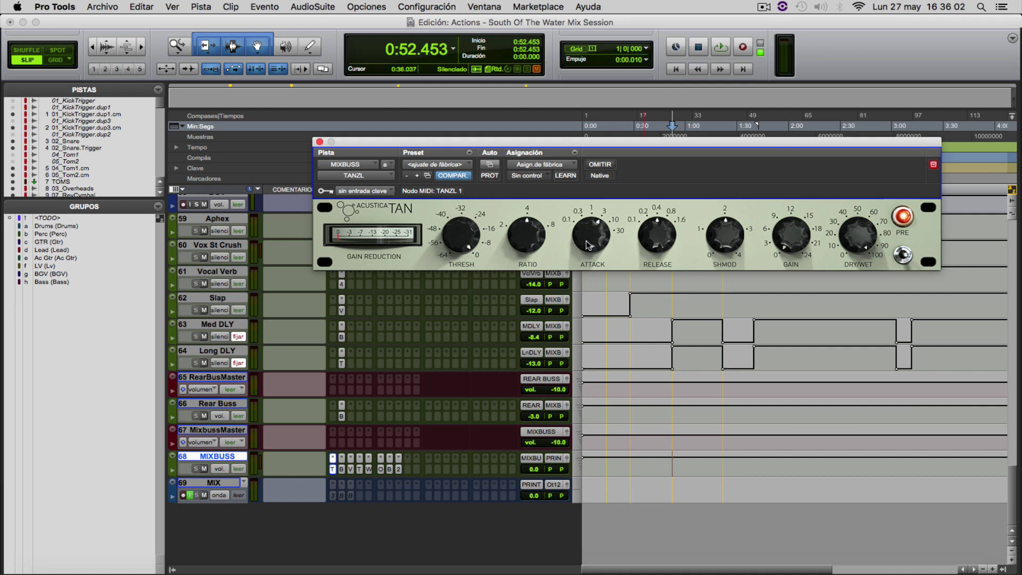
Slow TANZL's attack to about 10, shorten its release to about 0.1 and switch off the PRE stage.
mouse_move(586, 244)
mouse_down()
mouse_move(587, 217)
mouse_move(589, 234)
mouse_up()
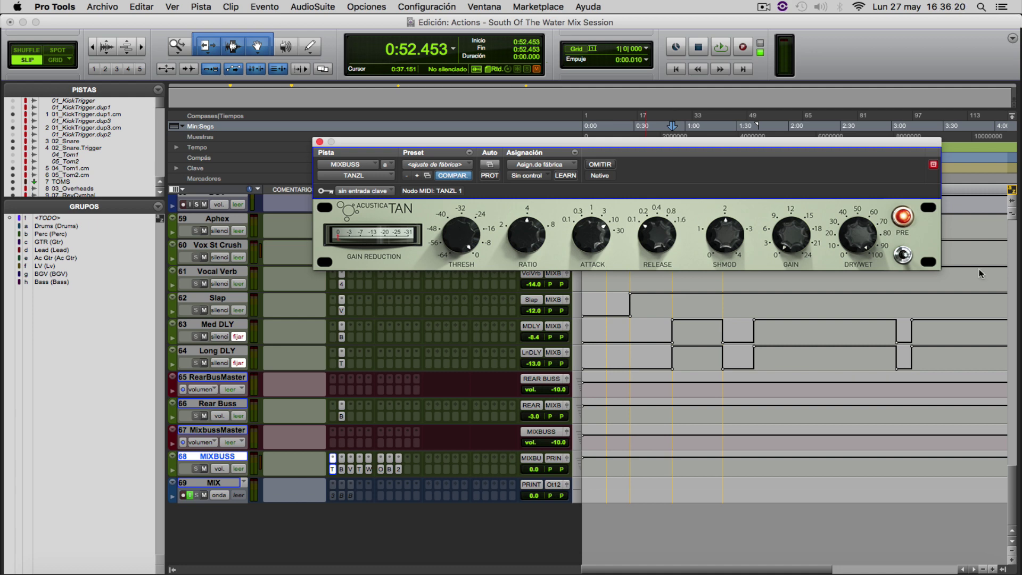
click(902, 255)
Play the mix and lower TANZL's threshold to about -30 for light gain reduction.
key(space)
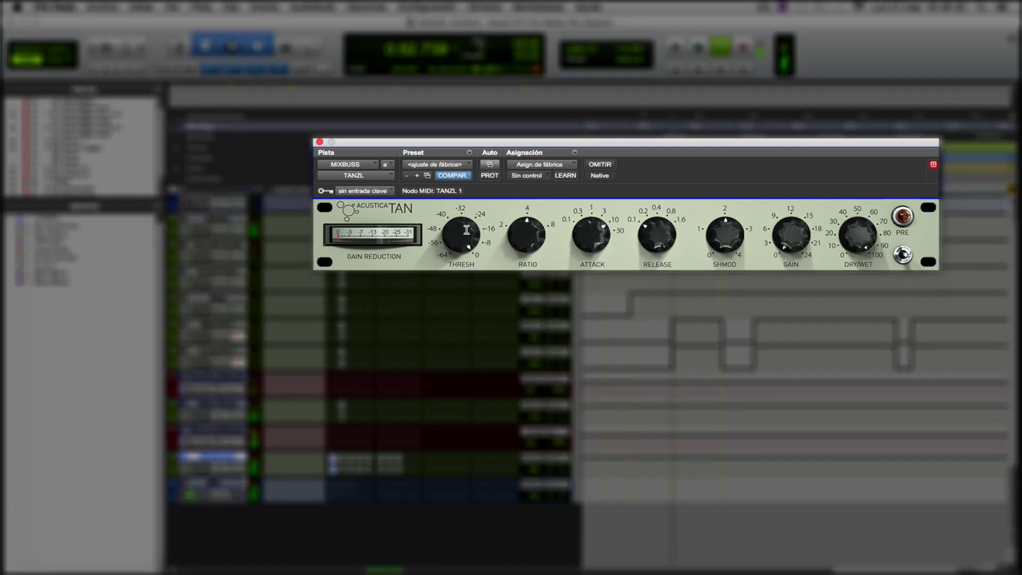
drag(462, 230, 438, 266)
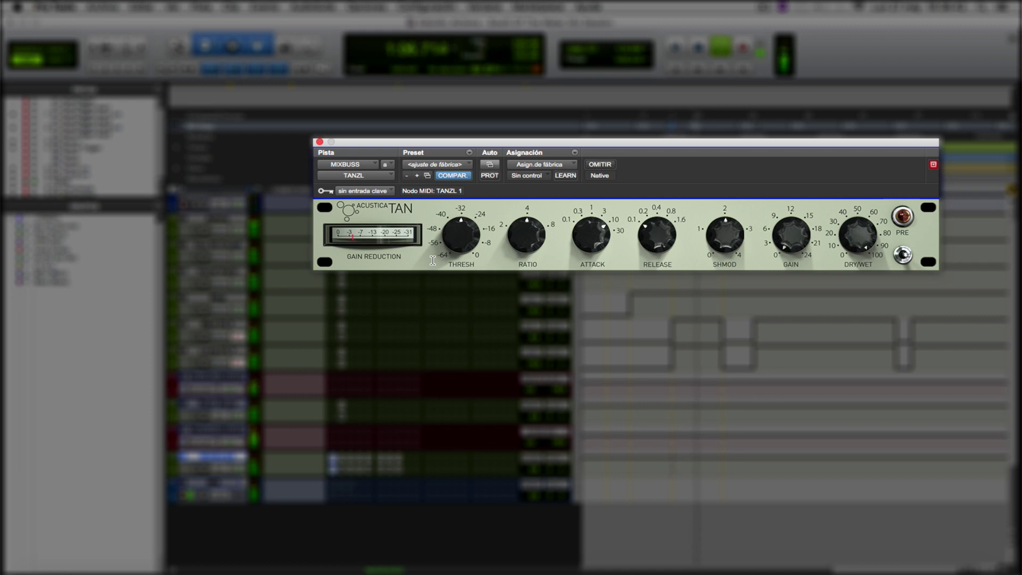
drag(433, 260, 433, 254)
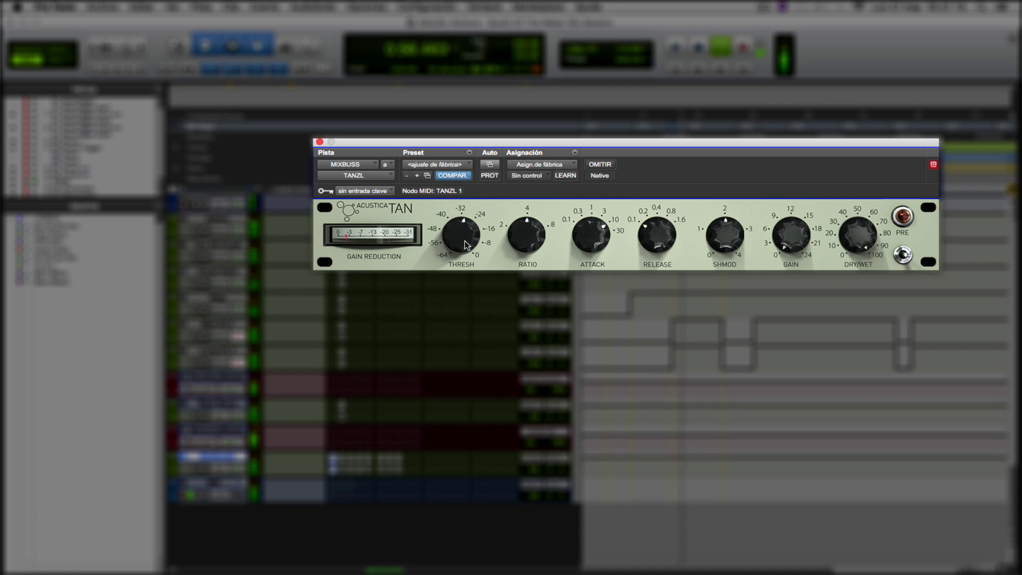
drag(465, 242, 464, 244)
Compare the compressed and bypassed mix during playback, leave TANZL active and stop playback.
click(602, 165)
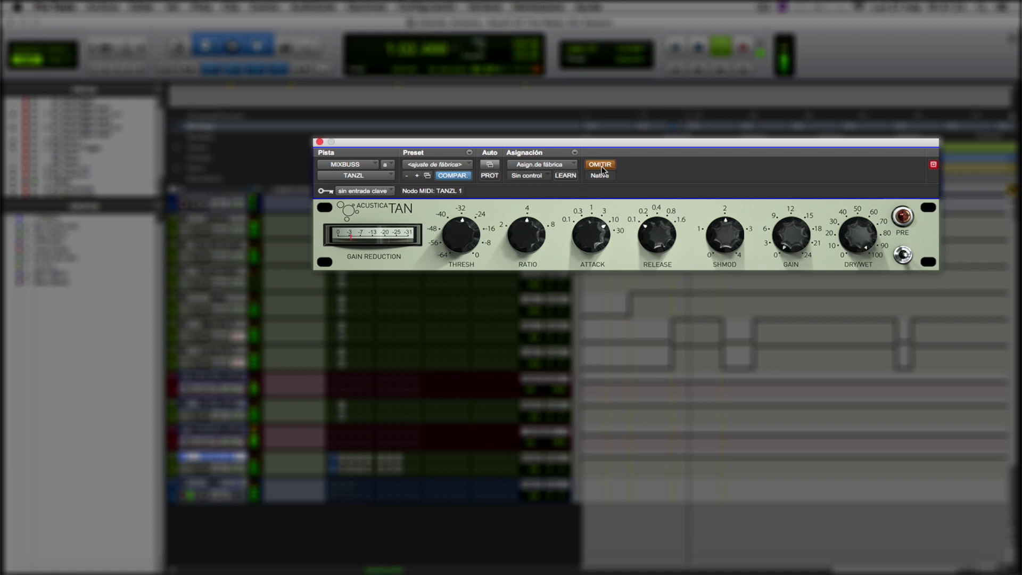
click(602, 165)
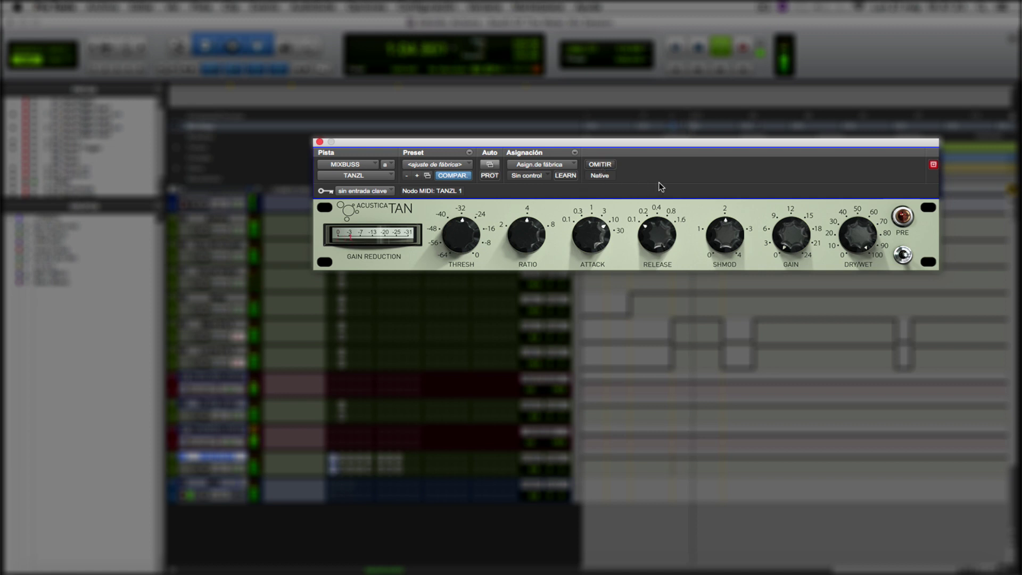
click(612, 167)
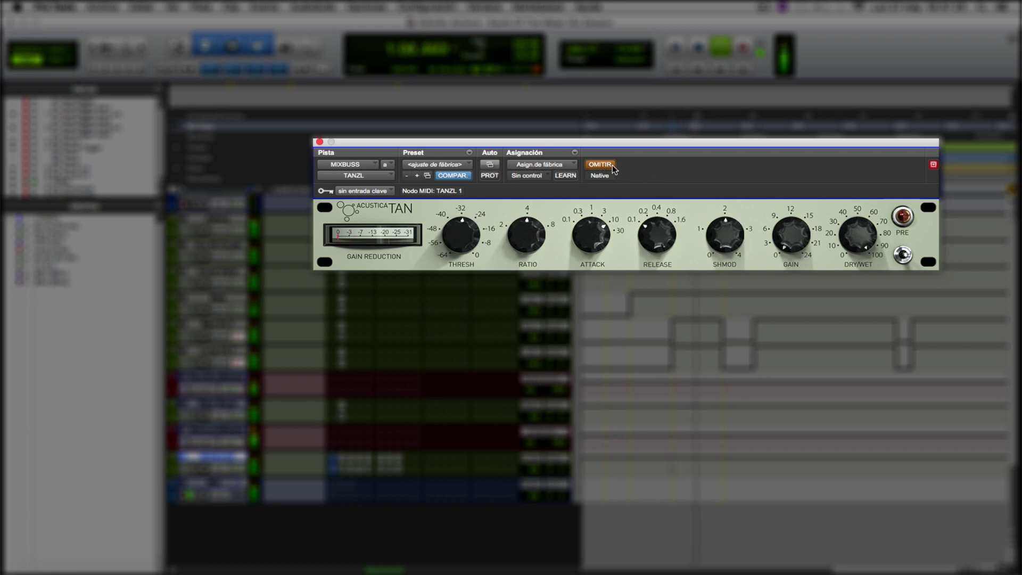
click(612, 167)
key(space)
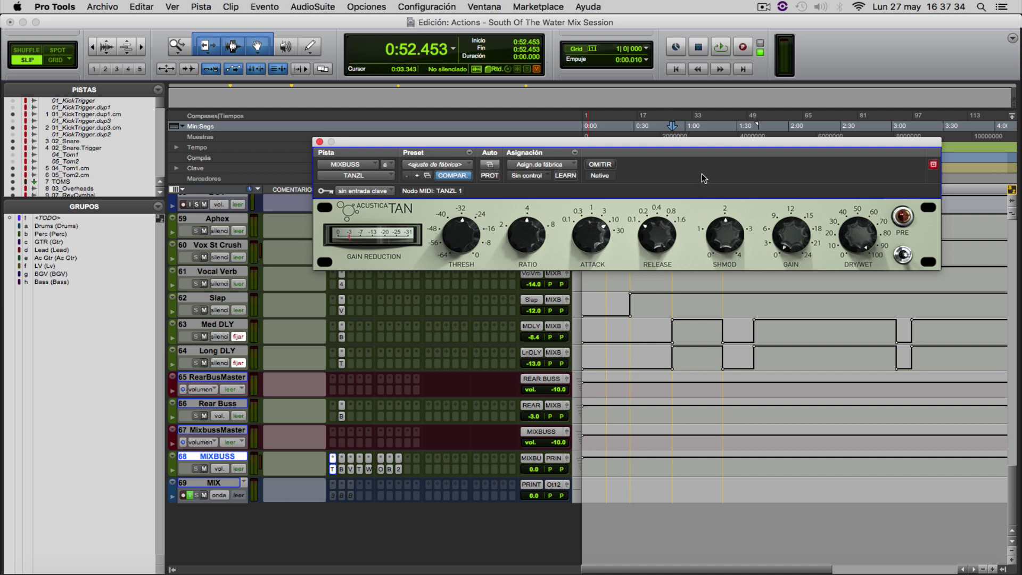
Raise TANZL's make-up gain slightly during playback, toggling bypass to match the level of the uncompressed mix.
key(space)
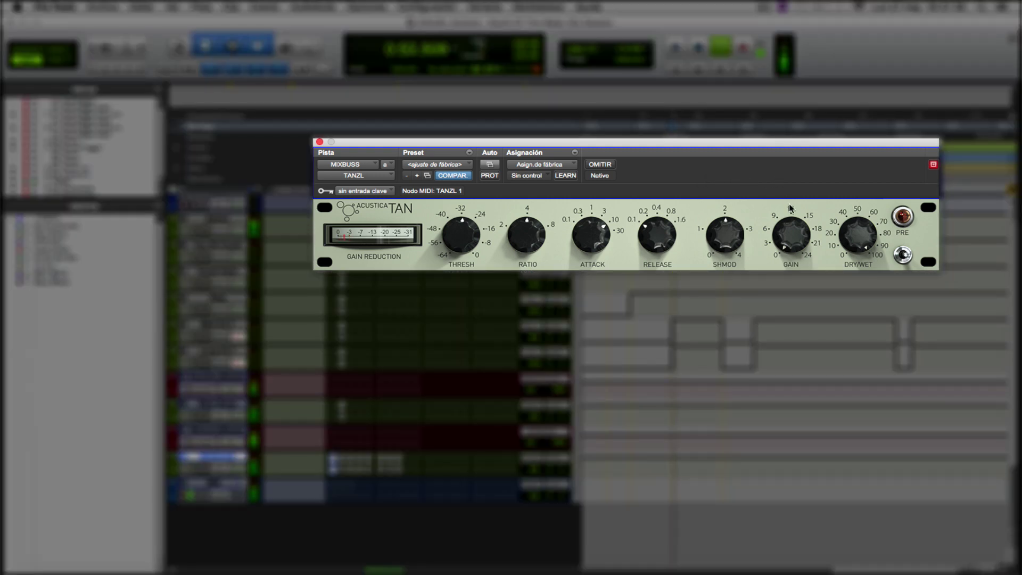
drag(787, 215, 787, 208)
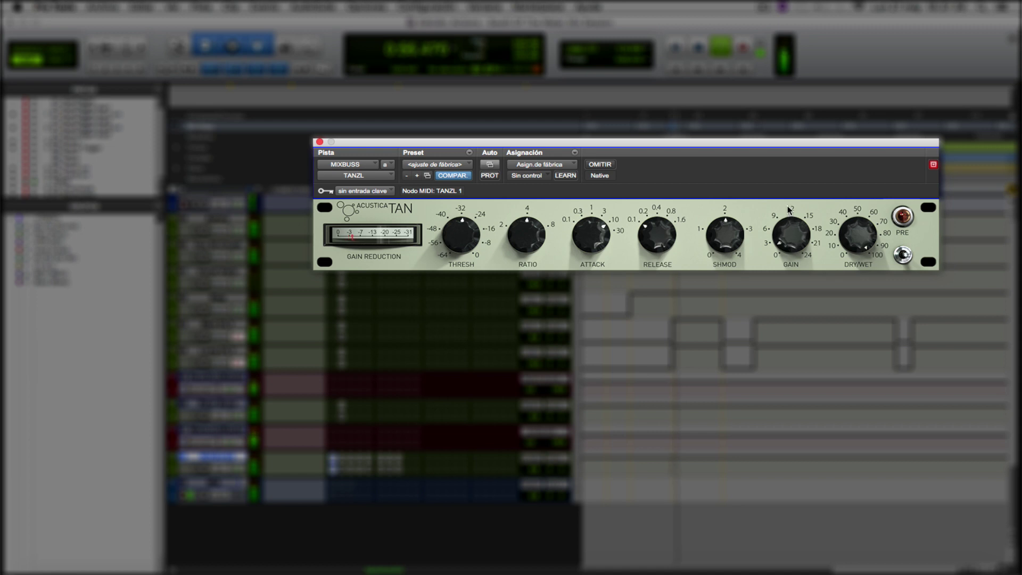
click(598, 165)
click(596, 164)
click(603, 164)
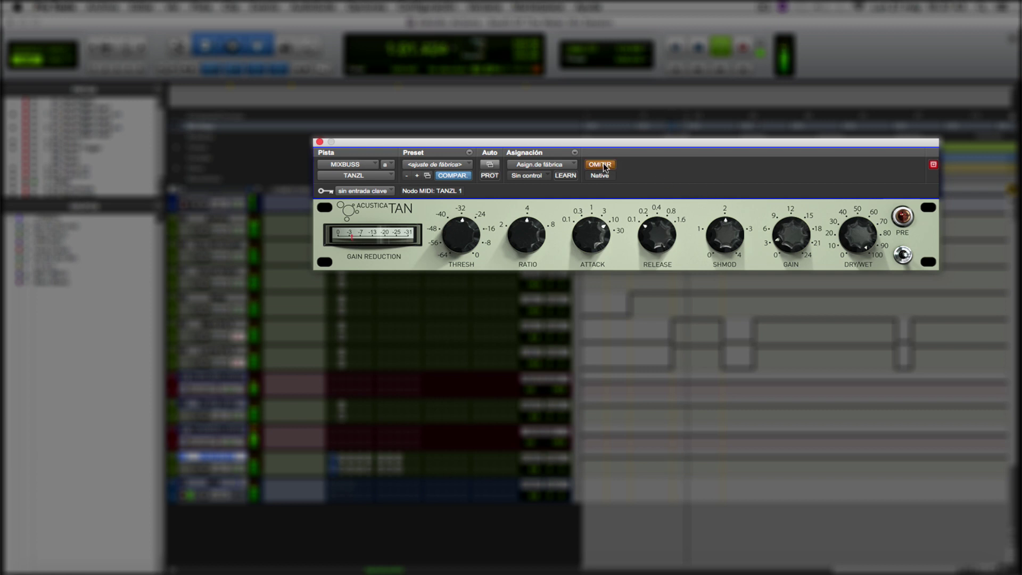
click(603, 164)
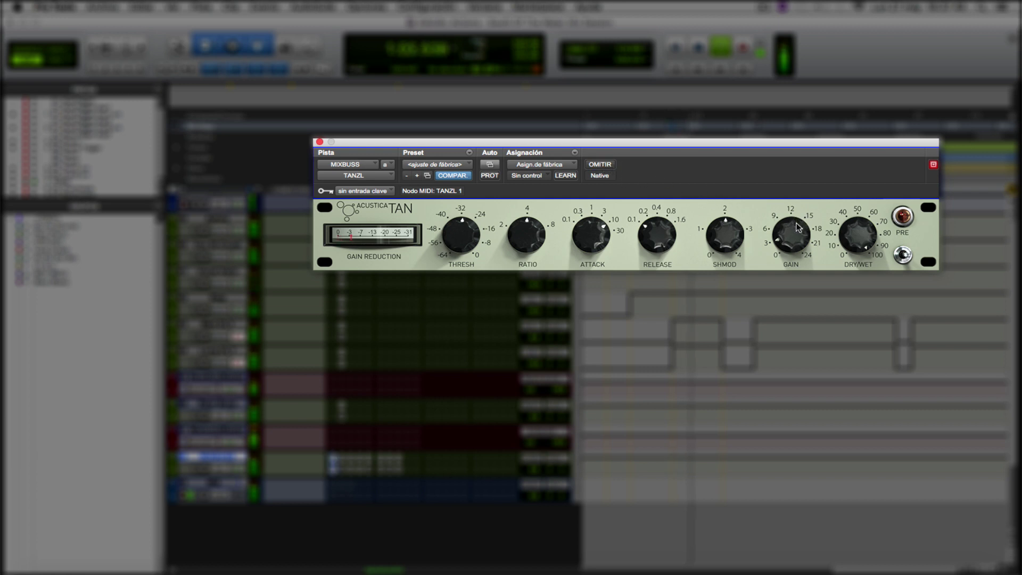
click(596, 162)
click(597, 162)
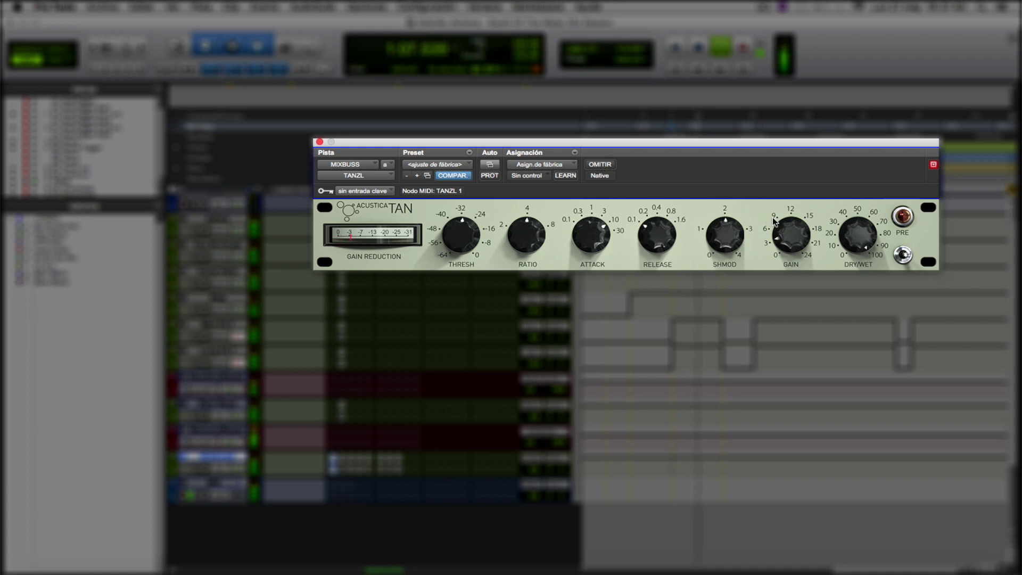
click(604, 163)
click(603, 163)
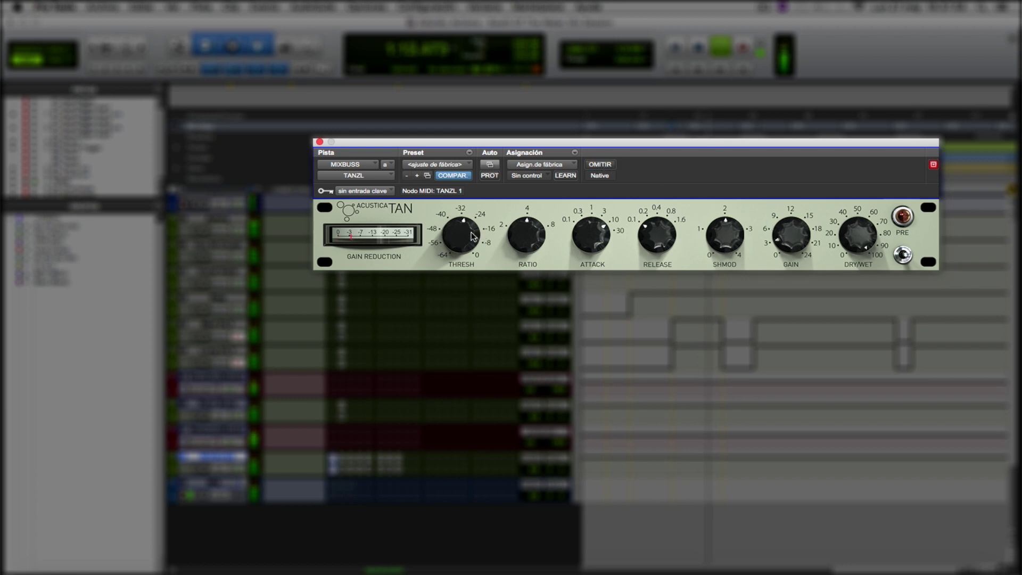
Listen to the level-matched mix with TANZL bypassed and active to judge the compression.
click(610, 164)
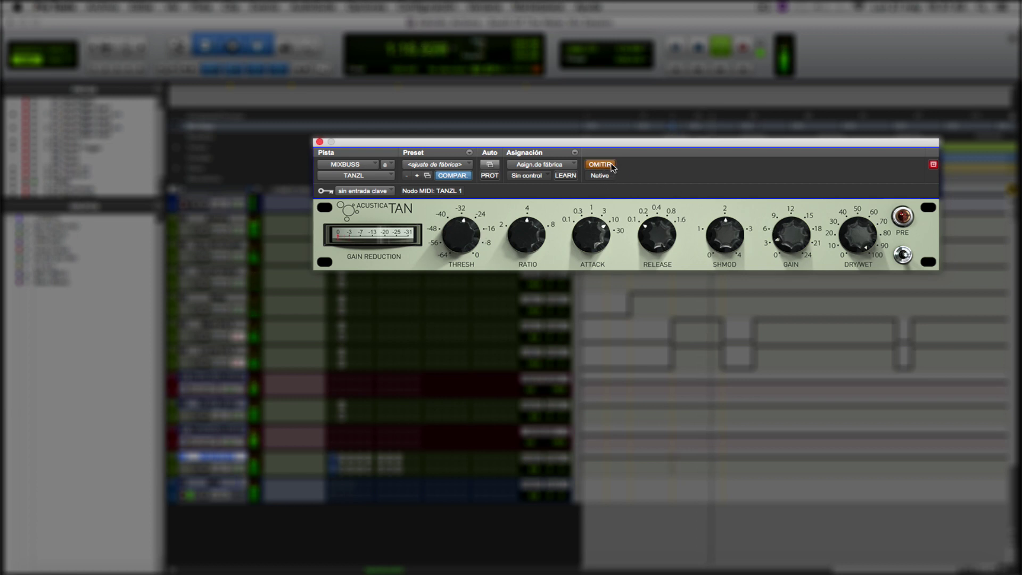
click(611, 165)
click(611, 165)
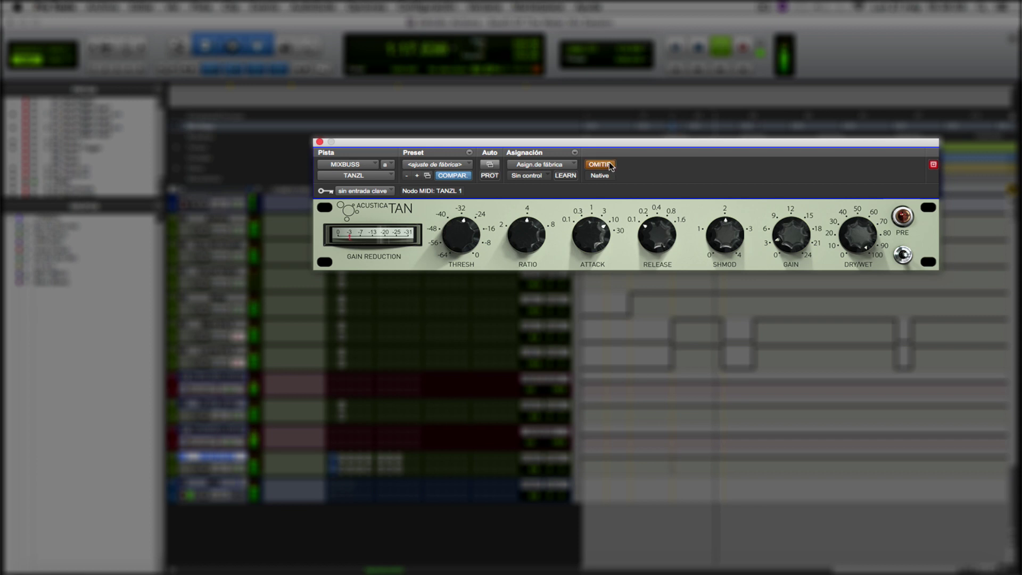
click(610, 165)
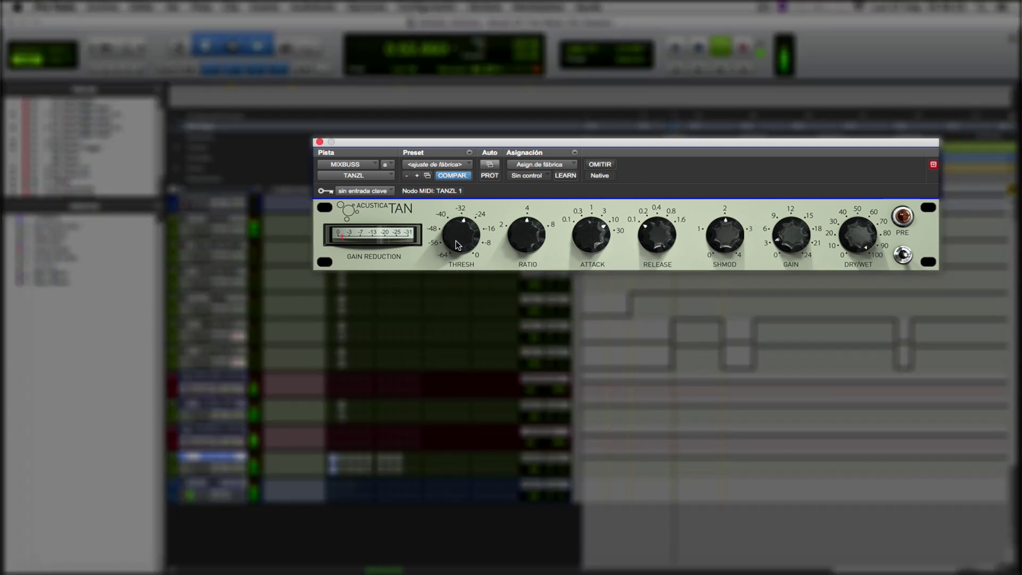
click(594, 166)
click(594, 165)
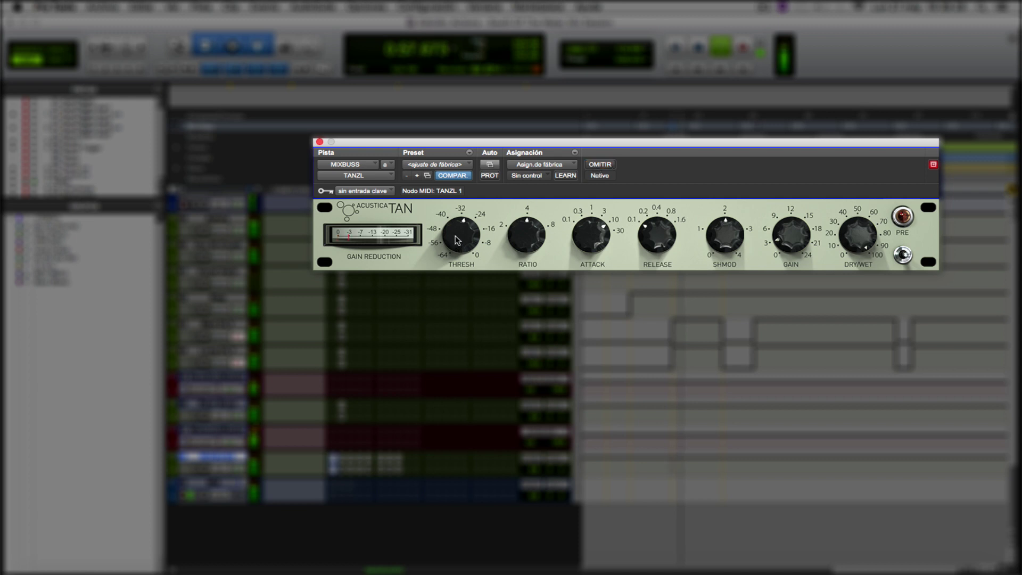
click(604, 168)
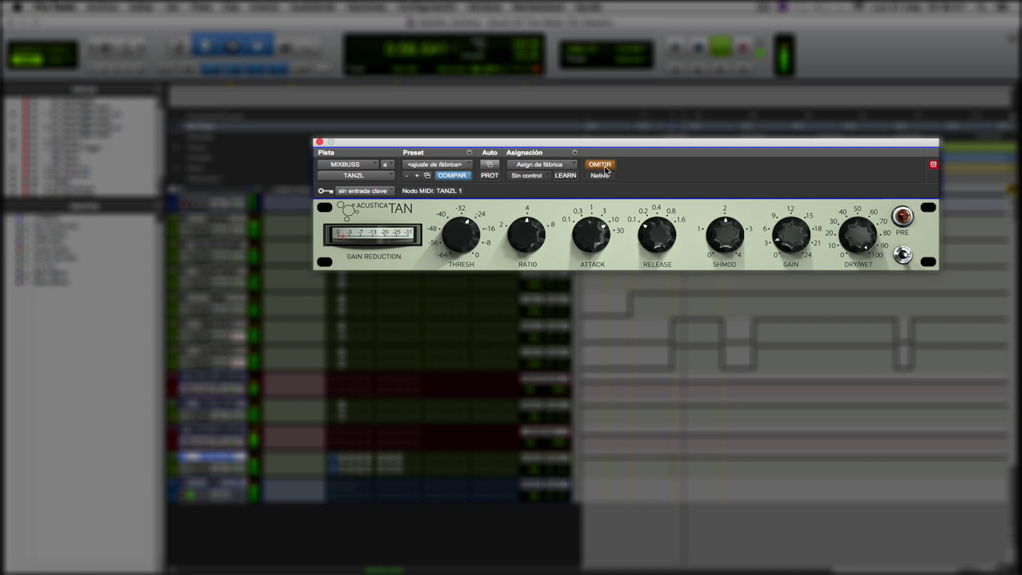
click(604, 165)
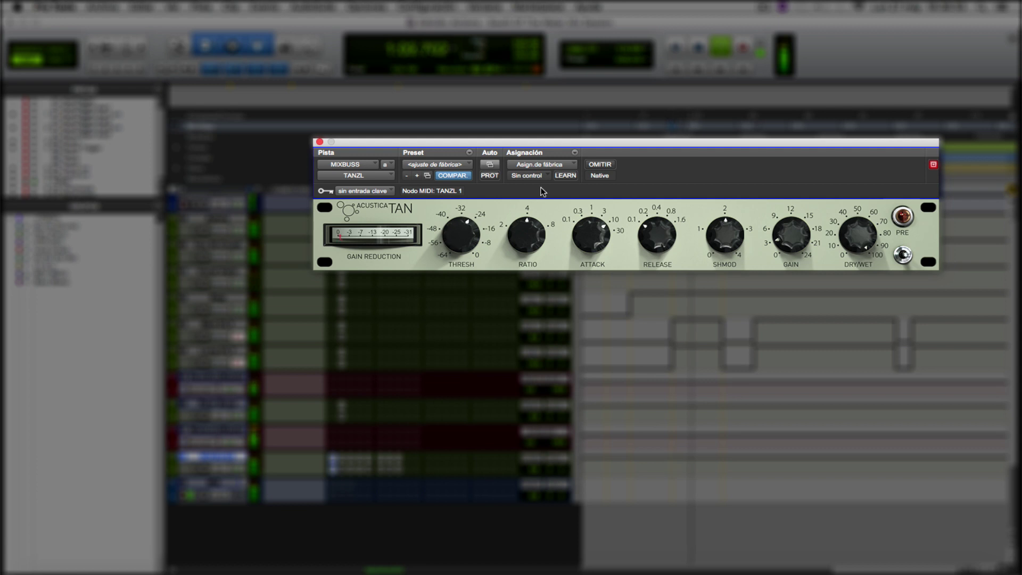
Toggle TANZL's bypass repeatedly through the rest of the chorus, leave it active and restart playback.
click(594, 165)
click(594, 165)
click(595, 165)
click(596, 165)
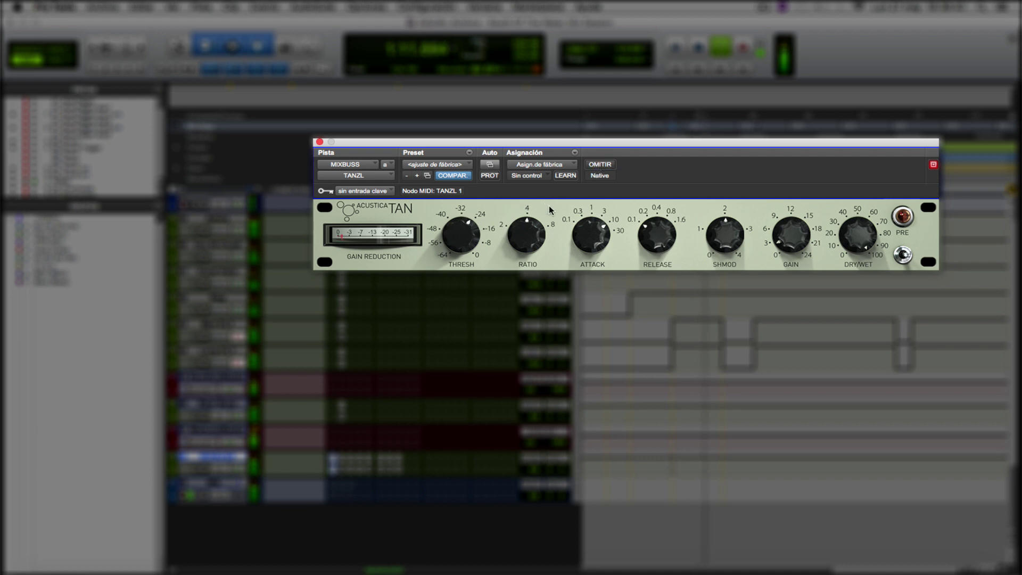
click(600, 164)
click(600, 164)
click(607, 164)
click(608, 165)
click(610, 167)
click(610, 167)
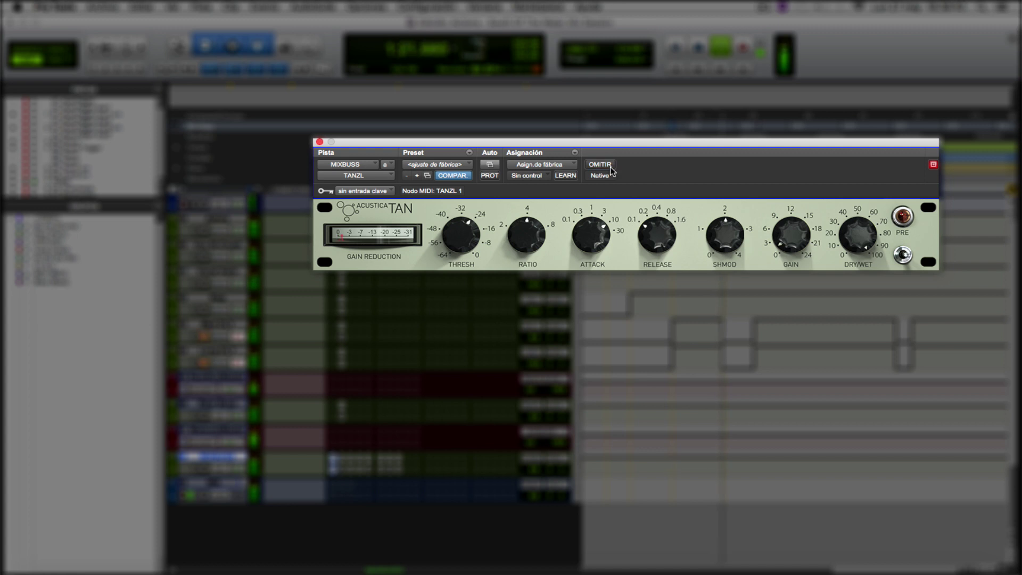
key(space)
key(space)
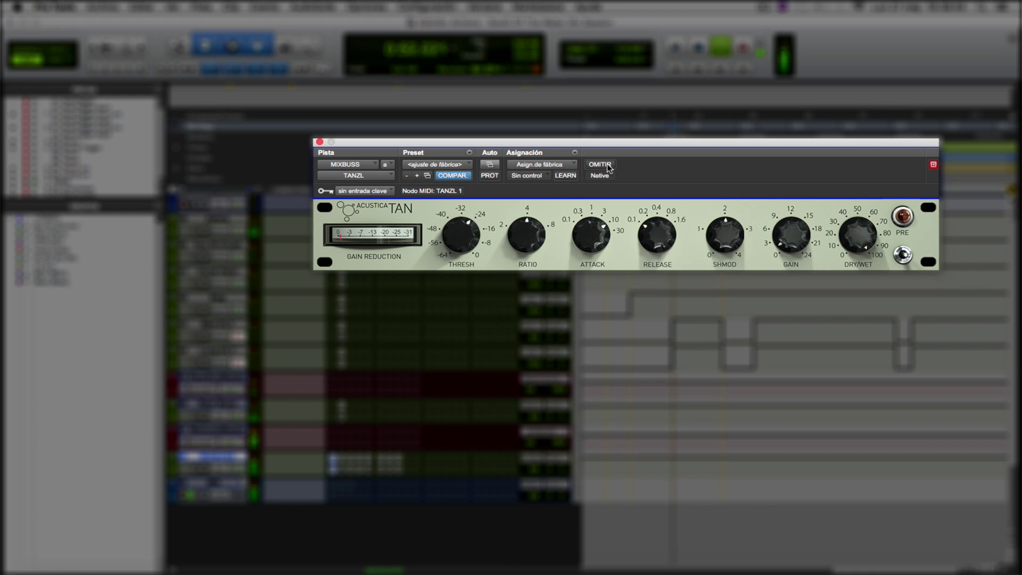
Compare the mix with TANZL bypassed and active during playback, leaving the compressor active.
click(609, 166)
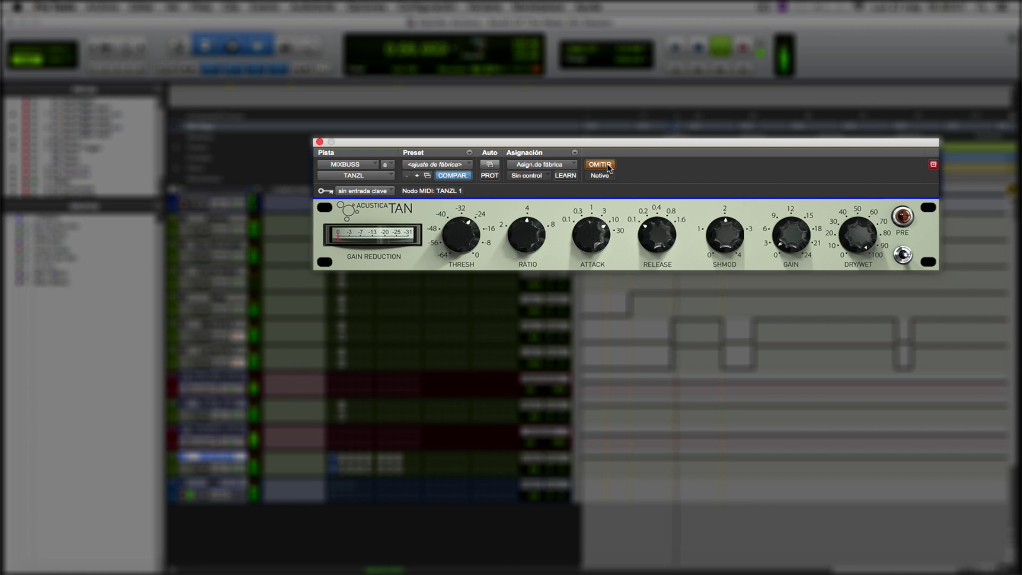
click(606, 164)
click(607, 164)
click(607, 164)
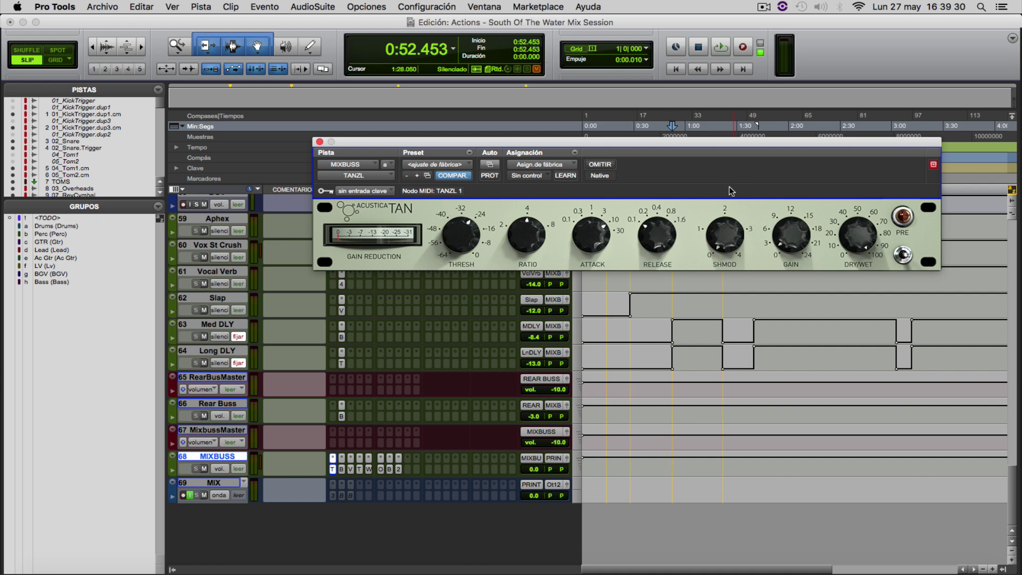
Sweep TANZL's SHMOD control up and down during playback to hear how it shapes the compression.
key(space)
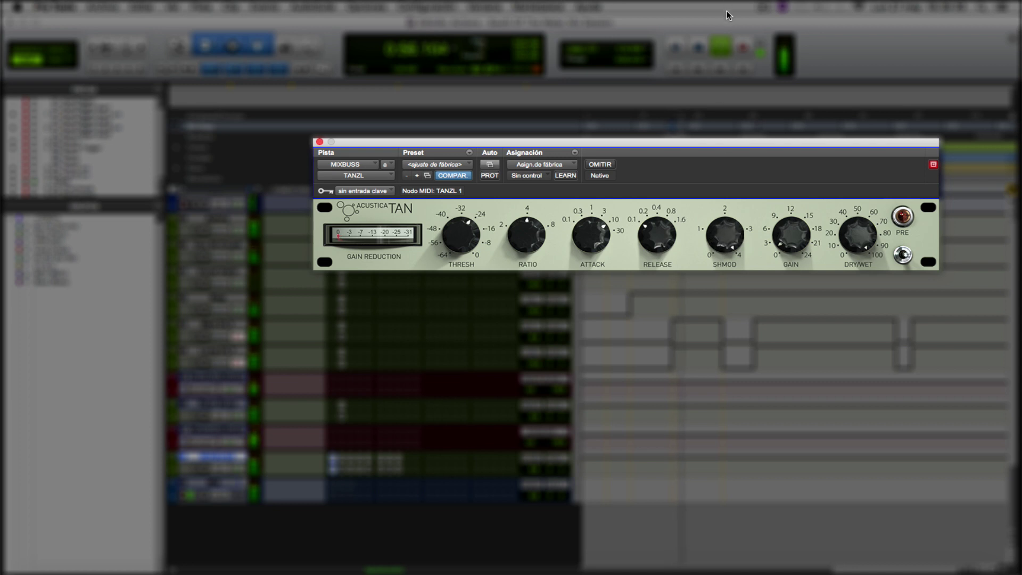
drag(726, 19, 712, 3)
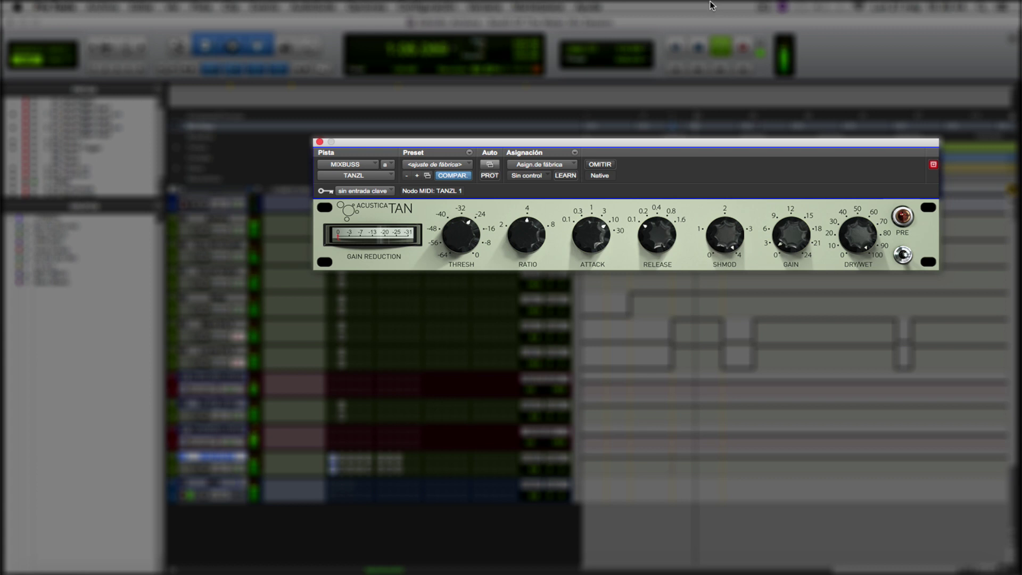
drag(710, 2, 704, 347)
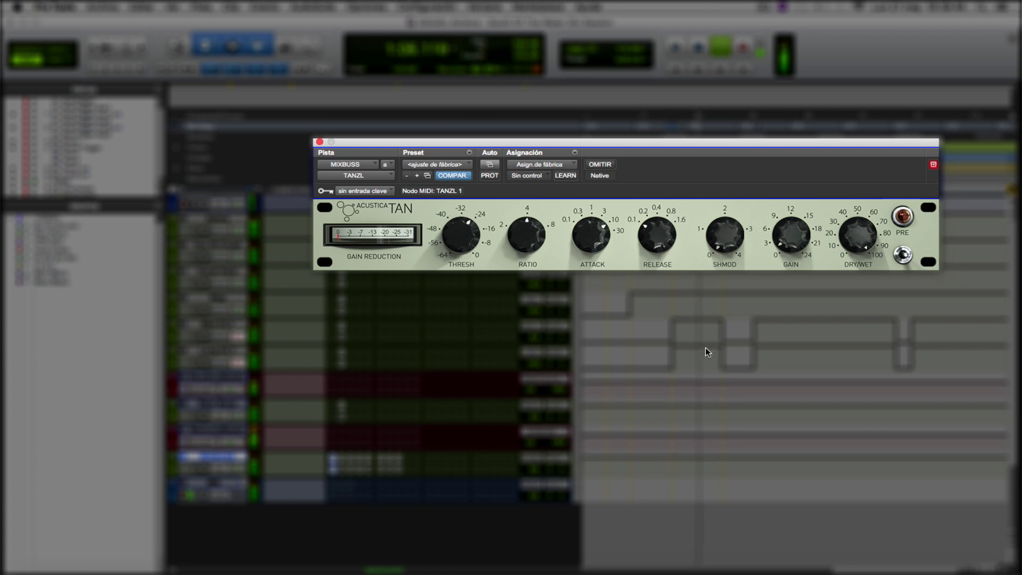
drag(696, 239, 695, 184)
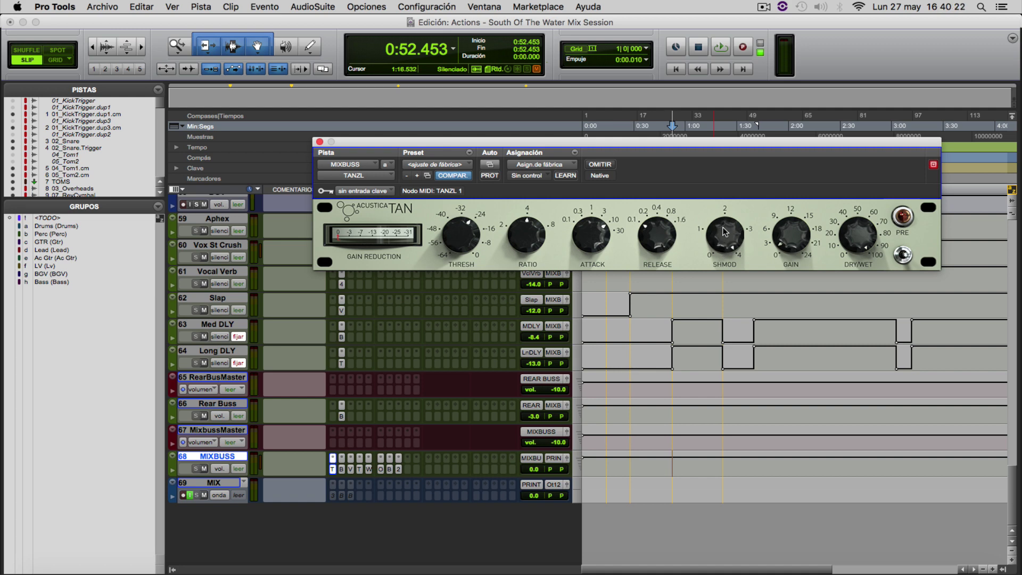
Readjust TANZL's SHMOD control with playback stopped, restart playback and fine-tune SHMOD by ear.
drag(719, 249, 711, 314)
mouse_move(731, 228)
mouse_down()
mouse_move(728, 259)
mouse_move(729, 228)
mouse_move(725, 246)
mouse_up()
key(space)
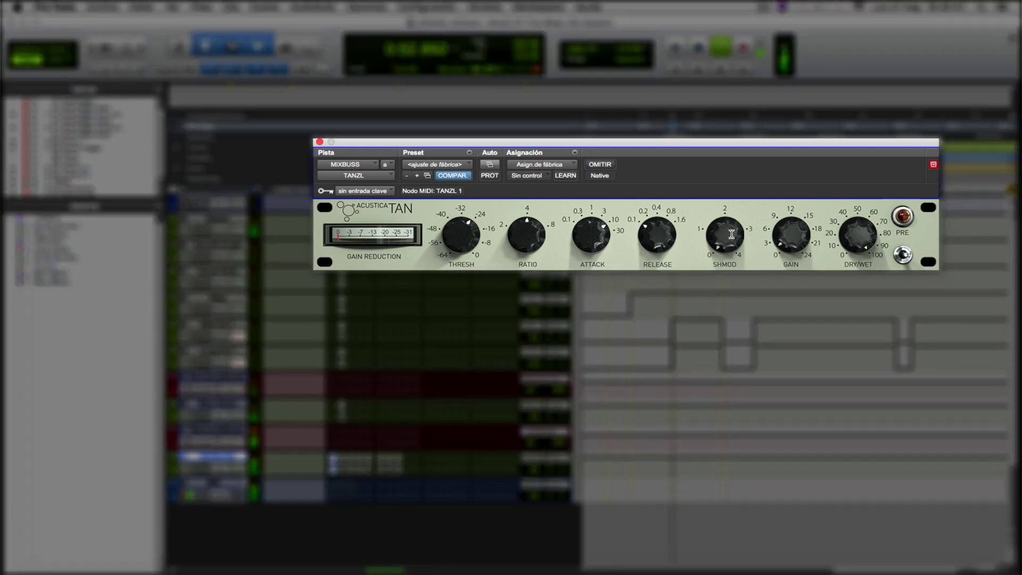
drag(730, 229, 730, 204)
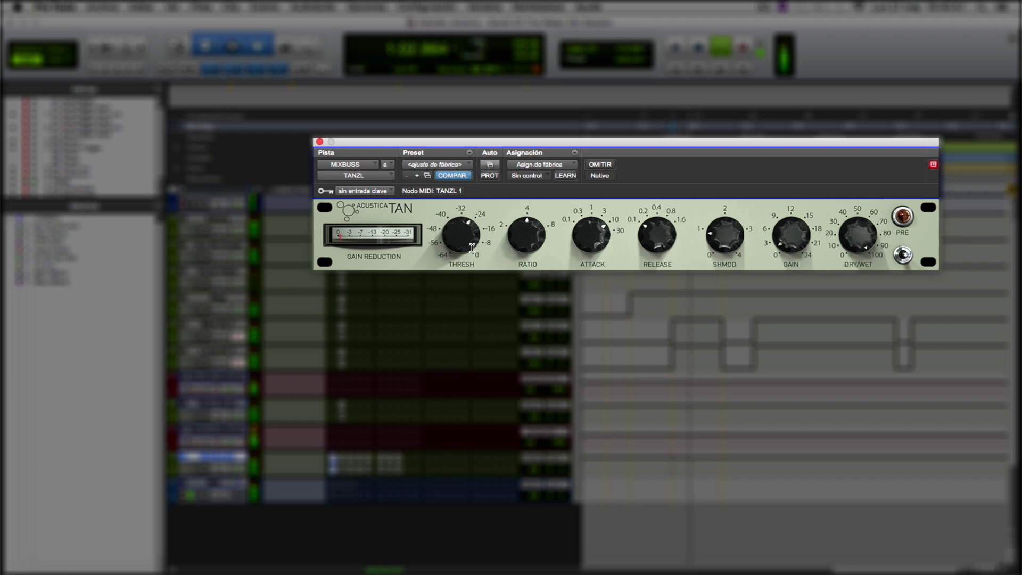
Raise TANZL's threshold slightly, check the result against the bypassed mix and stop playback.
drag(469, 247, 467, 240)
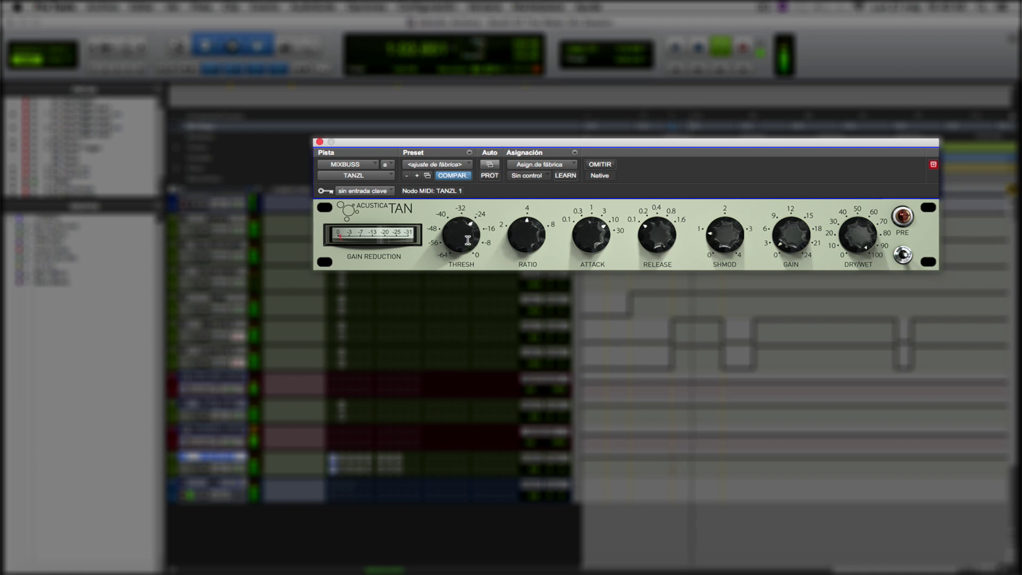
click(593, 163)
click(593, 163)
key(space)
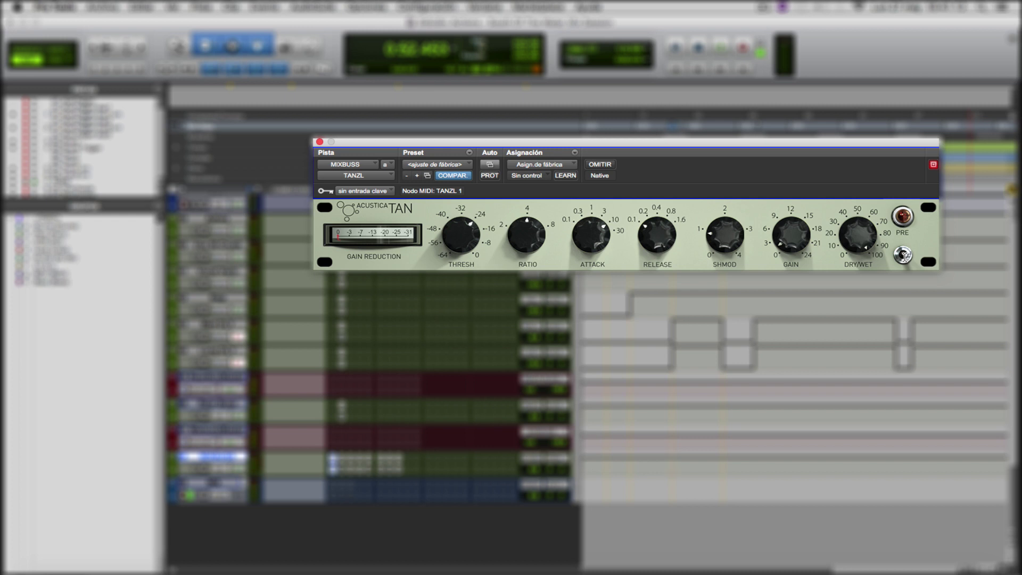
Play the mix with TANZL's PRE stage off, turn PRE on and restart playback to compare.
key(space)
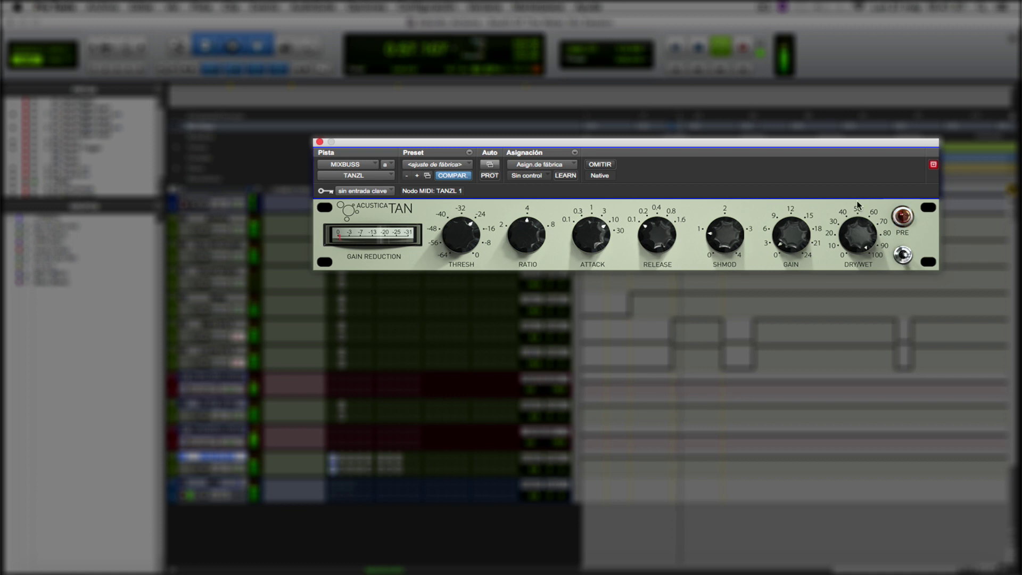
key(space)
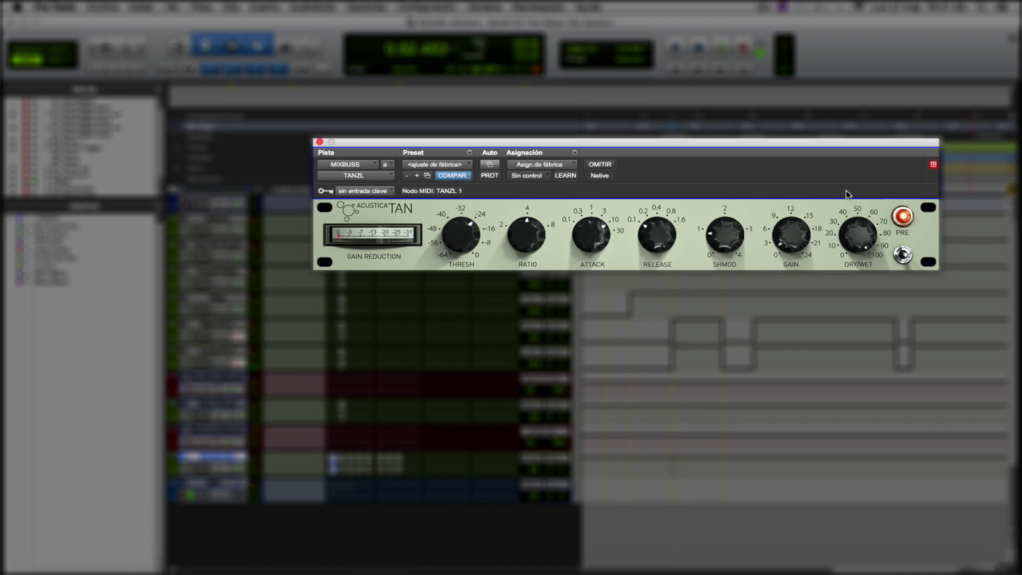